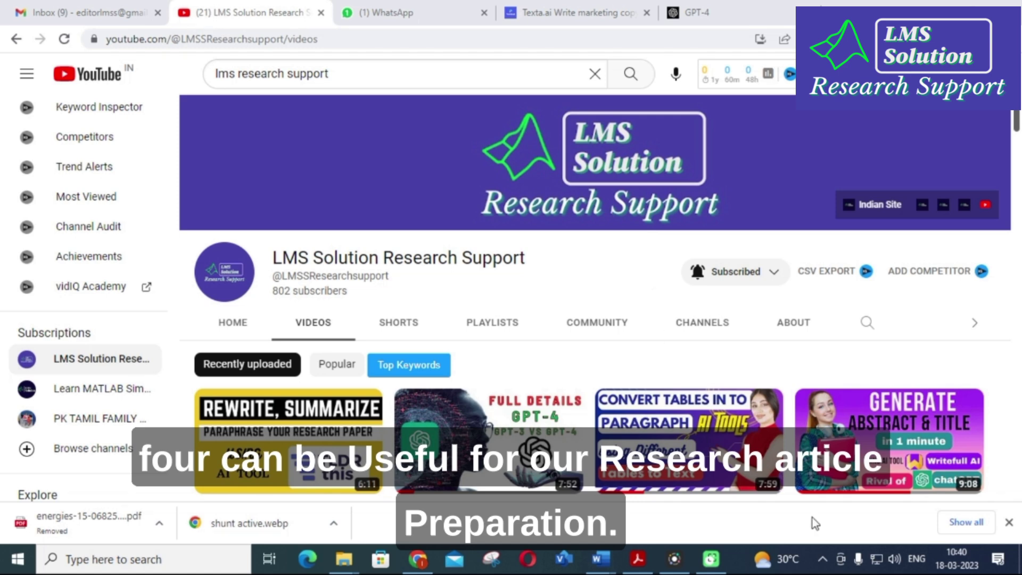
Step: Switch to the Word outline and scroll down through its sections toward REFERENCES
key("alt+Tab")
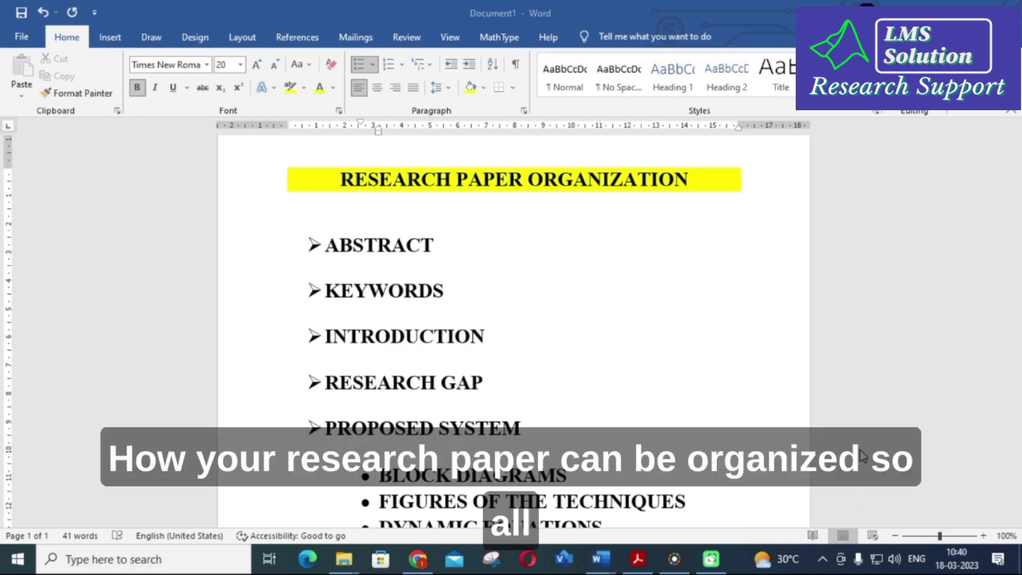
scroll(644, 348, "down", 2)
scroll(642, 353, "up", 2)
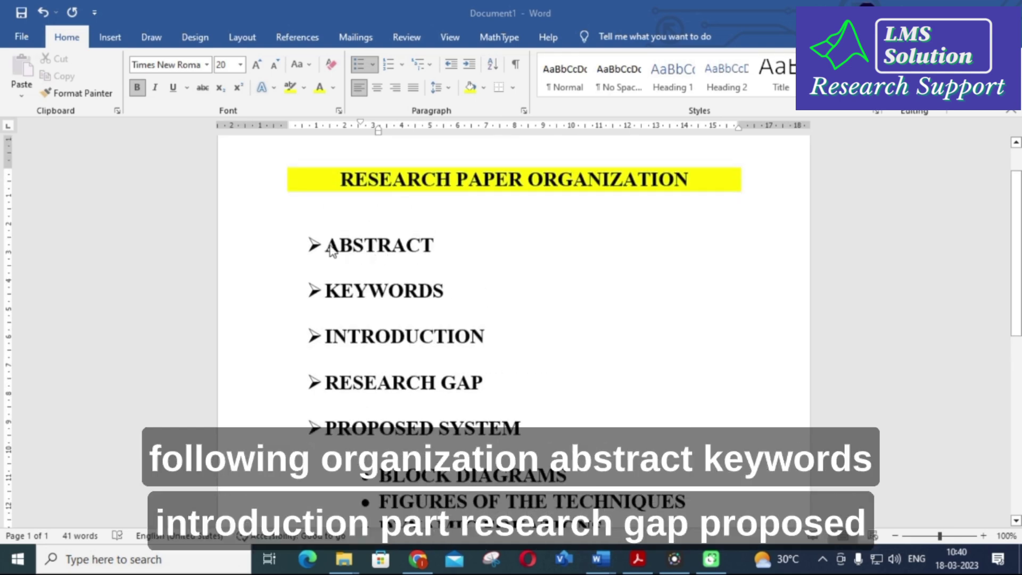
scroll(380, 261, "down", 1)
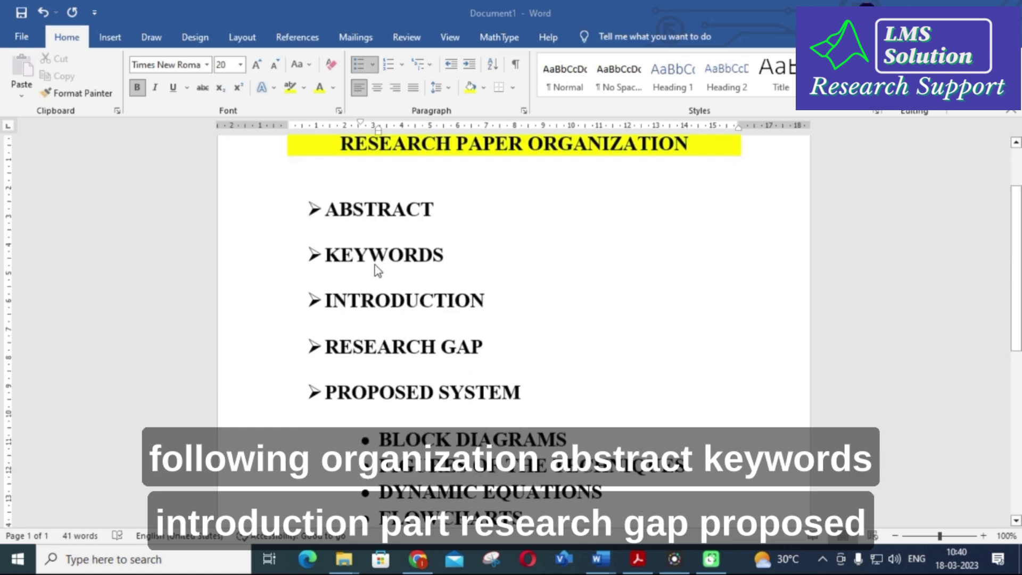
scroll(377, 270, "down", 1)
scroll(368, 326, "down", 2)
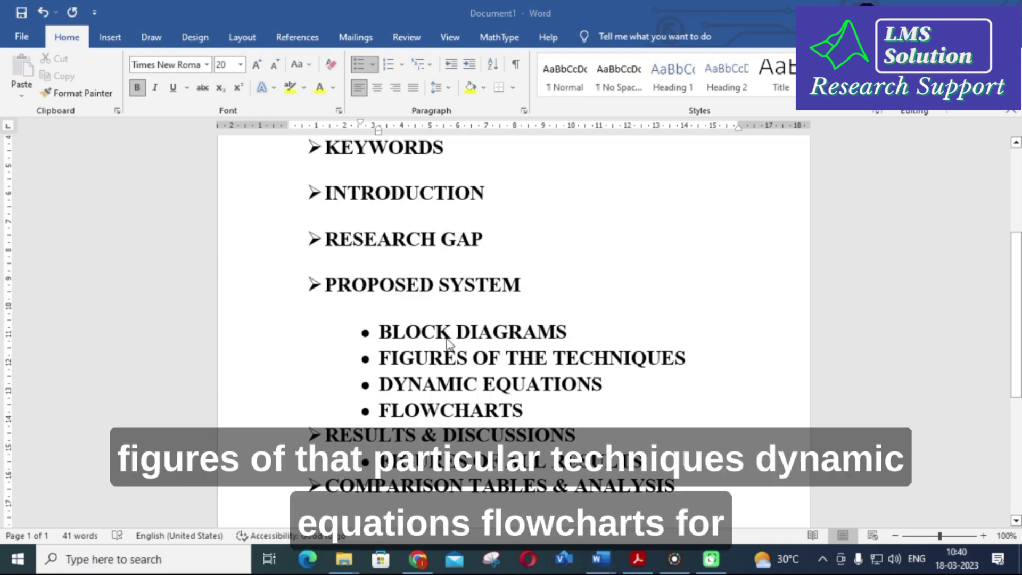
scroll(449, 338, "down", 1)
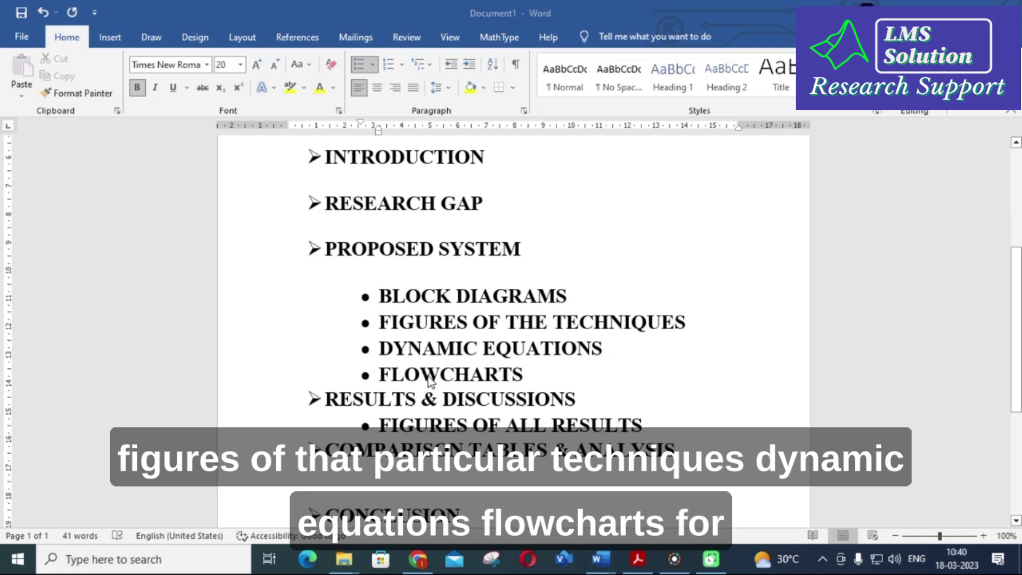
scroll(428, 378, "down", 1)
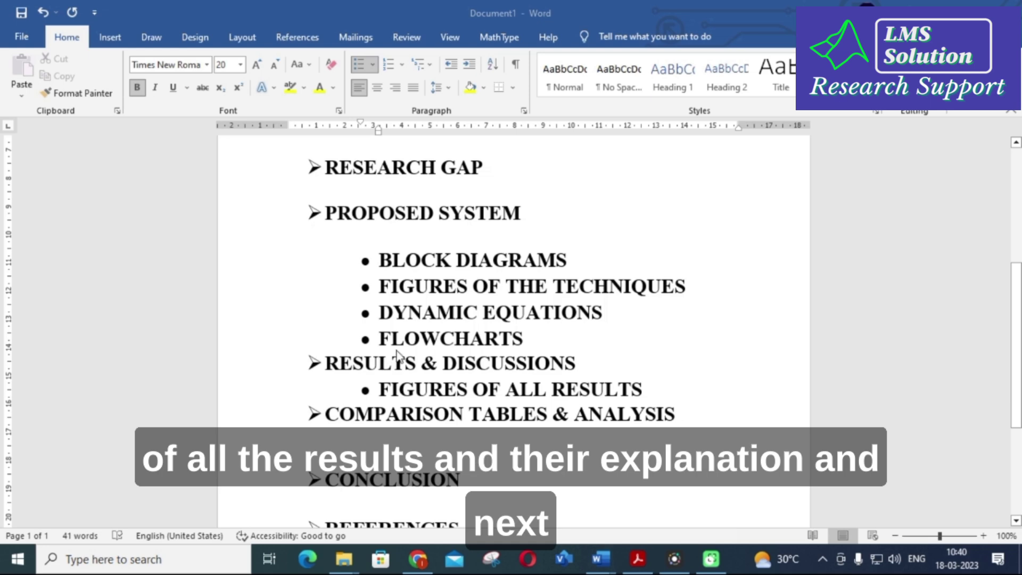
scroll(400, 362, "down", 1)
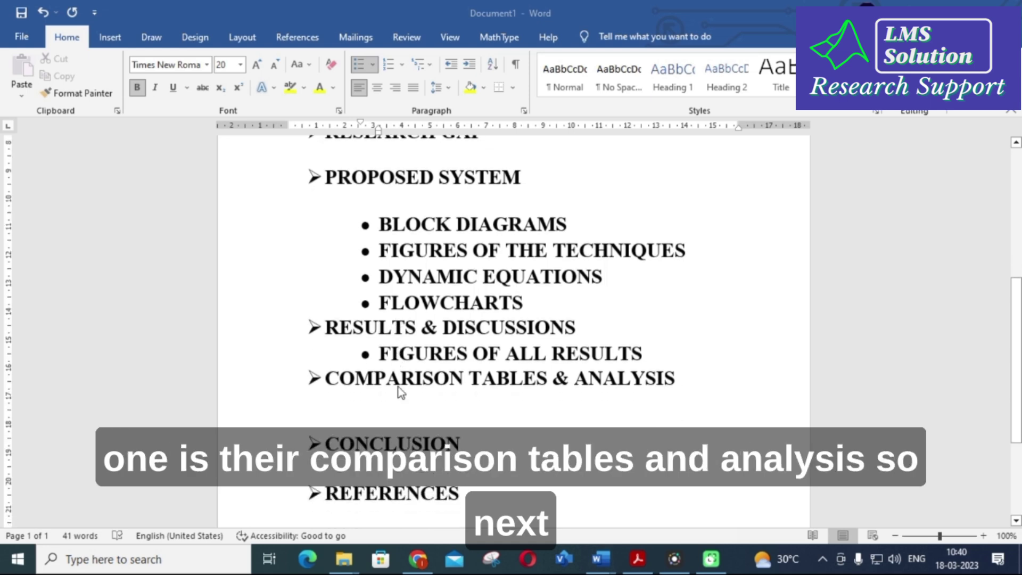
scroll(401, 393, "down", 1)
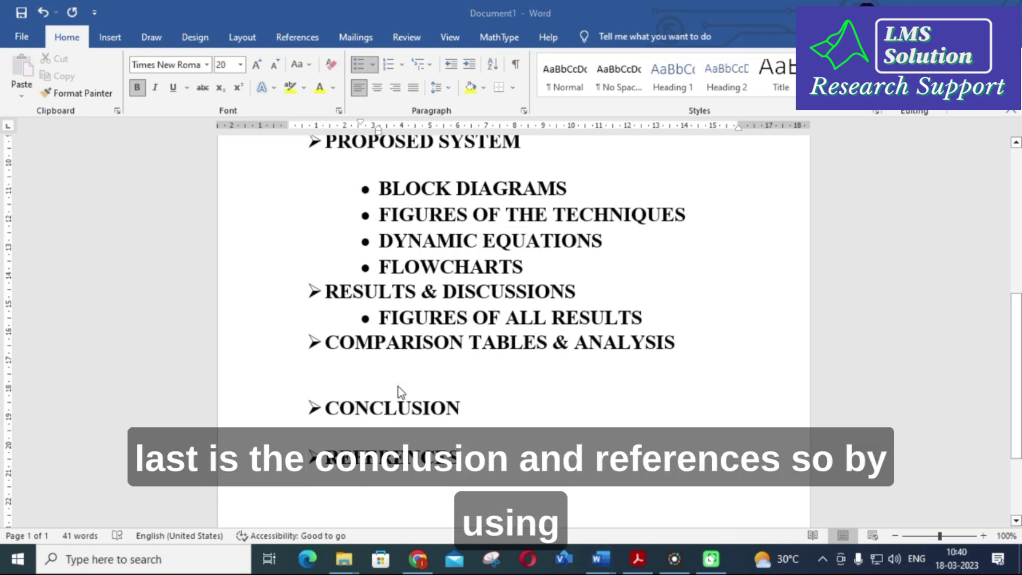
Step: Scroll back to the top, select the ABSTRACT heading, and open the abstract tutorial video
scroll(401, 393, "up", 4)
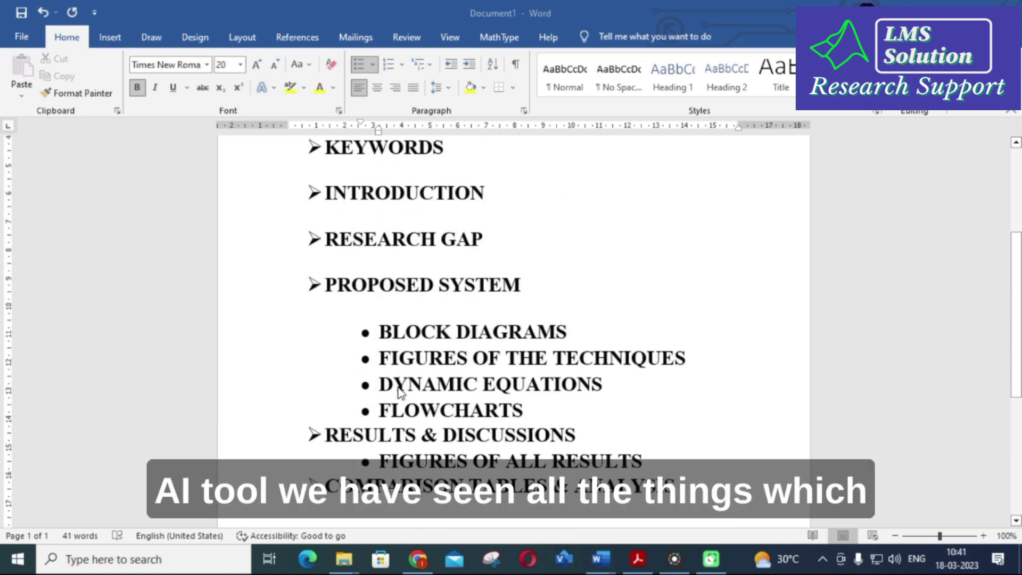
scroll(401, 393, "up", 2)
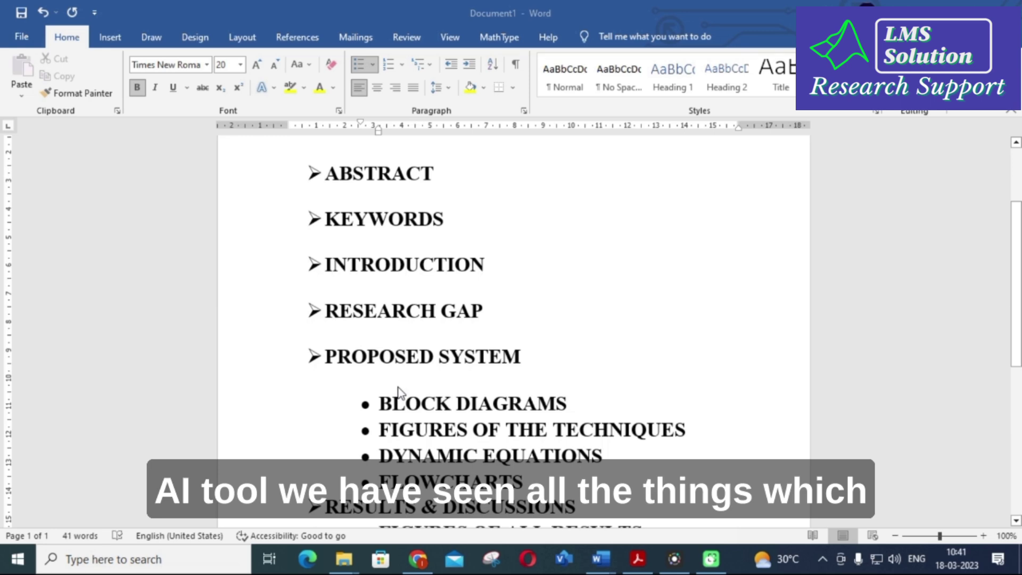
scroll(367, 296, "up", 1)
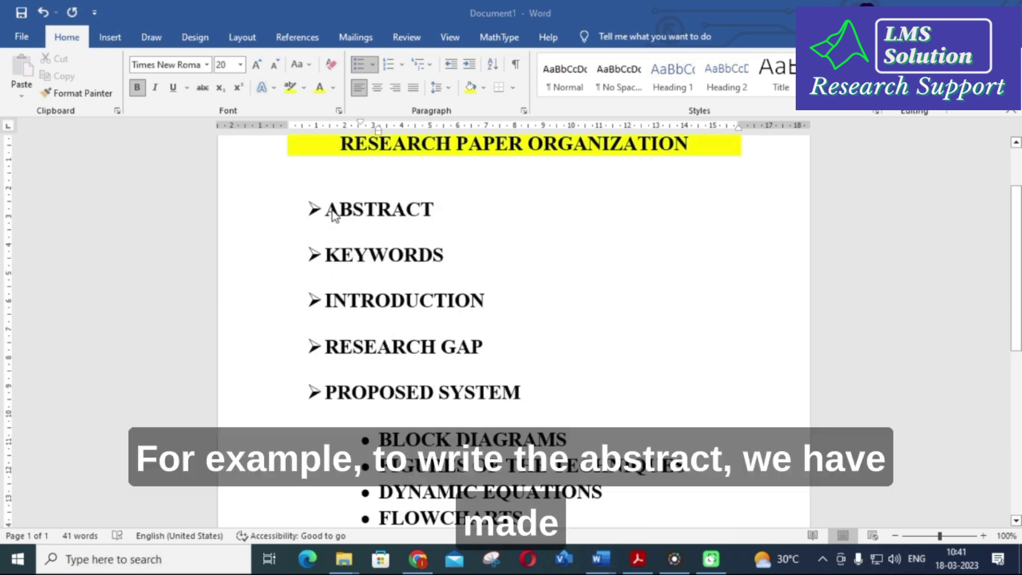
left_click_drag(326, 211, 467, 210)
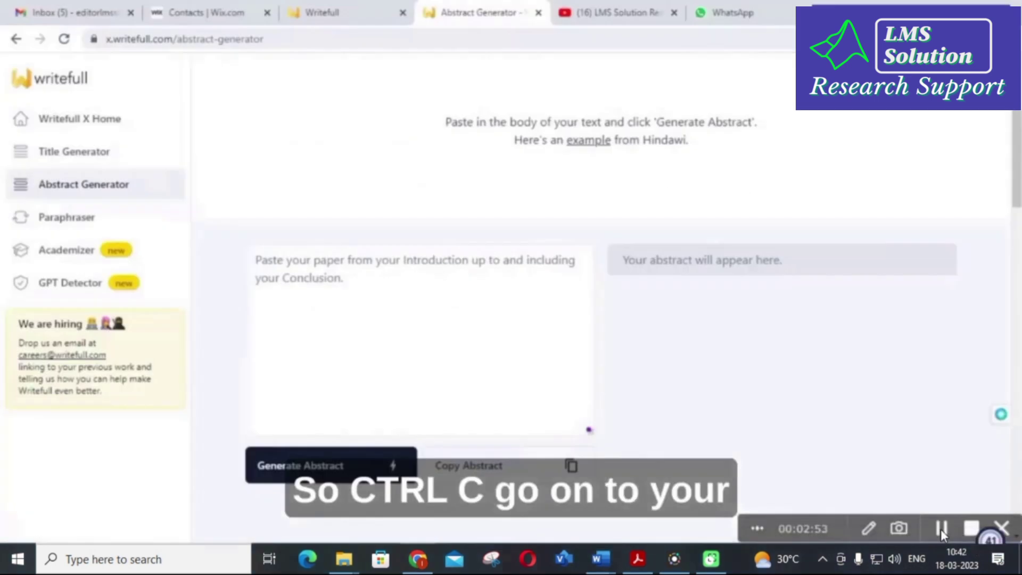
left_click(443, 263)
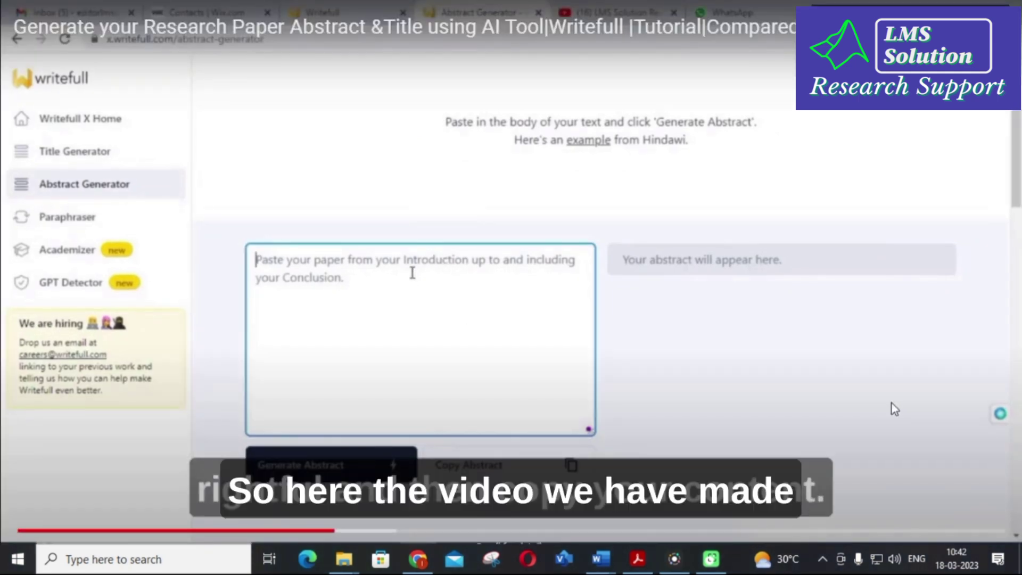
Step: Skip ahead in the Writefull abstract tutorial, exit full screen, and return to the Word outline
key("ctrl+v")
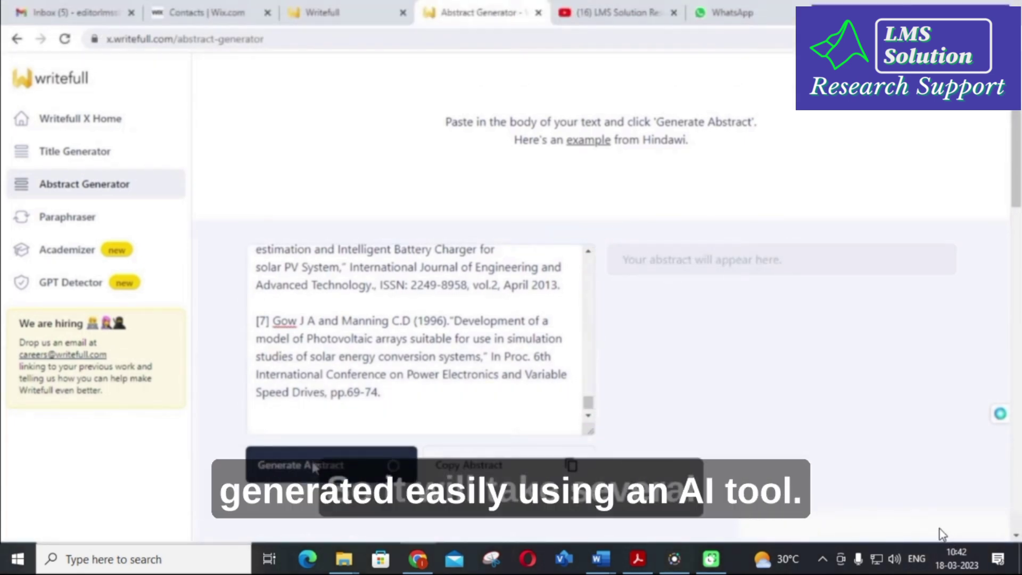
key("Escape")
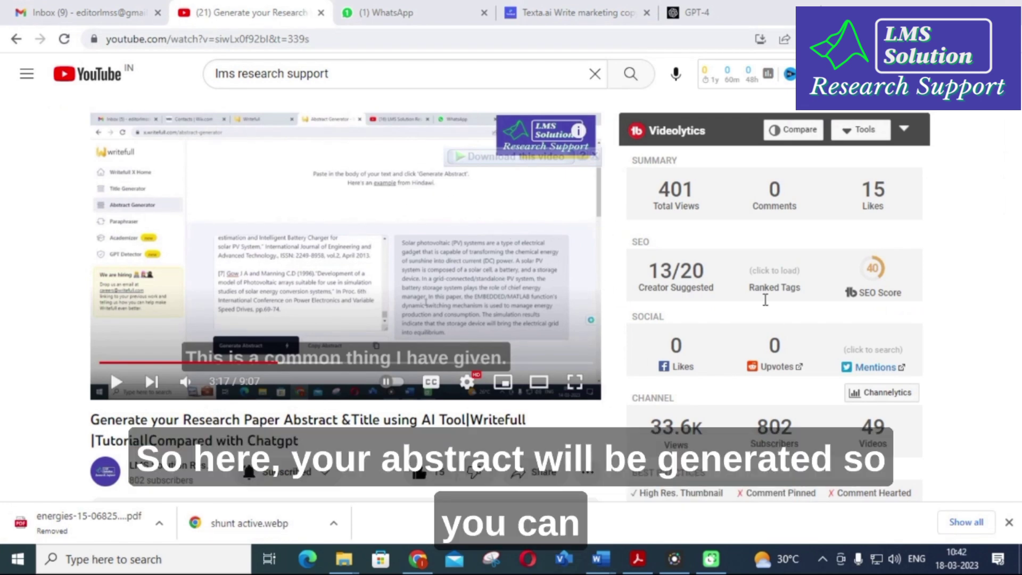
key("alt+Tab")
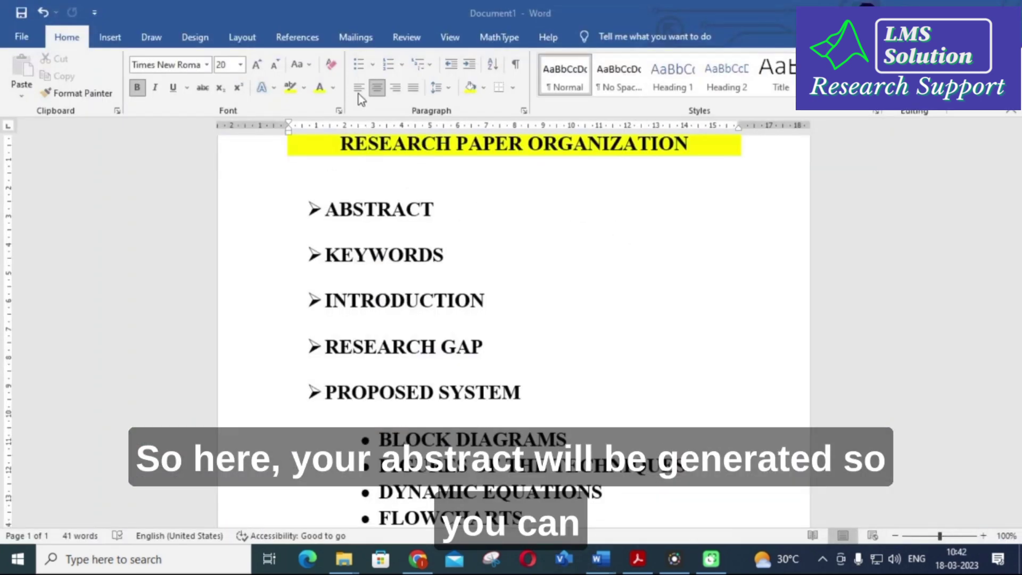
Step: Give the ABSTRACT and KEYWORDS lines red paragraph shading
left_click_drag(327, 211, 456, 269)
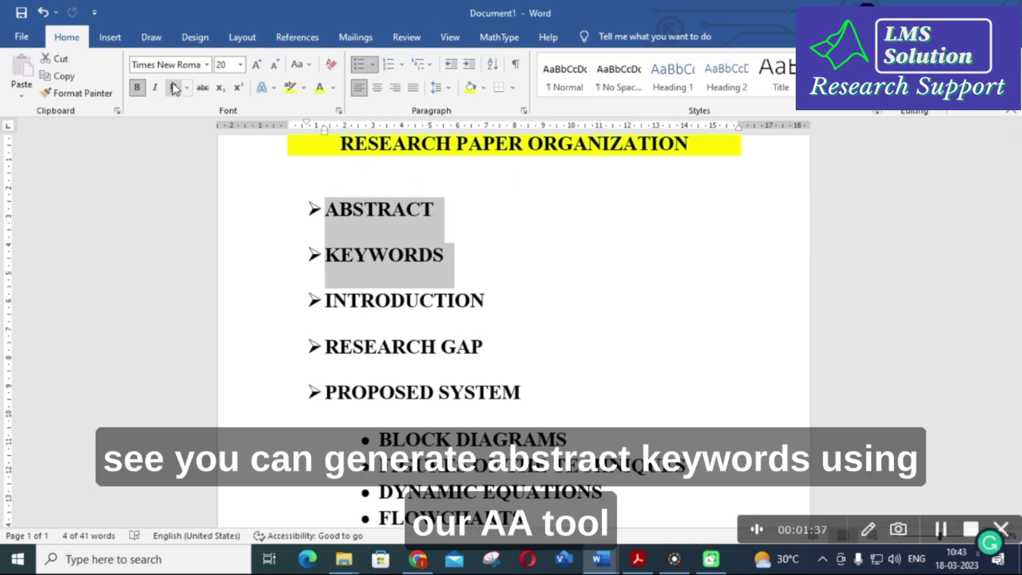
left_click(483, 88)
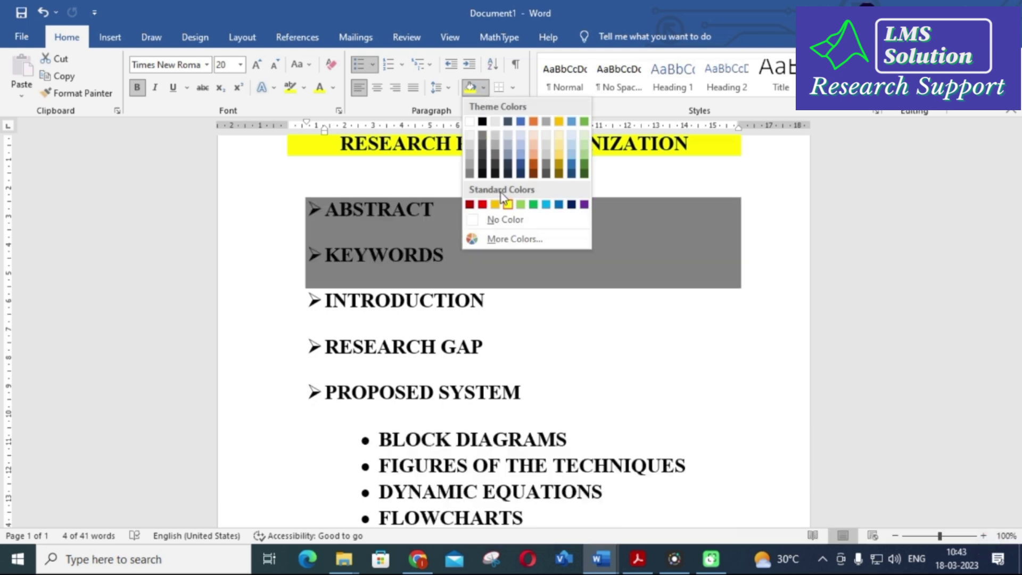
left_click(482, 204)
left_click(497, 299)
Step: Select the INTRODUCTION heading, then switch to YouTube in Chrome
scroll(457, 269, "down", 1)
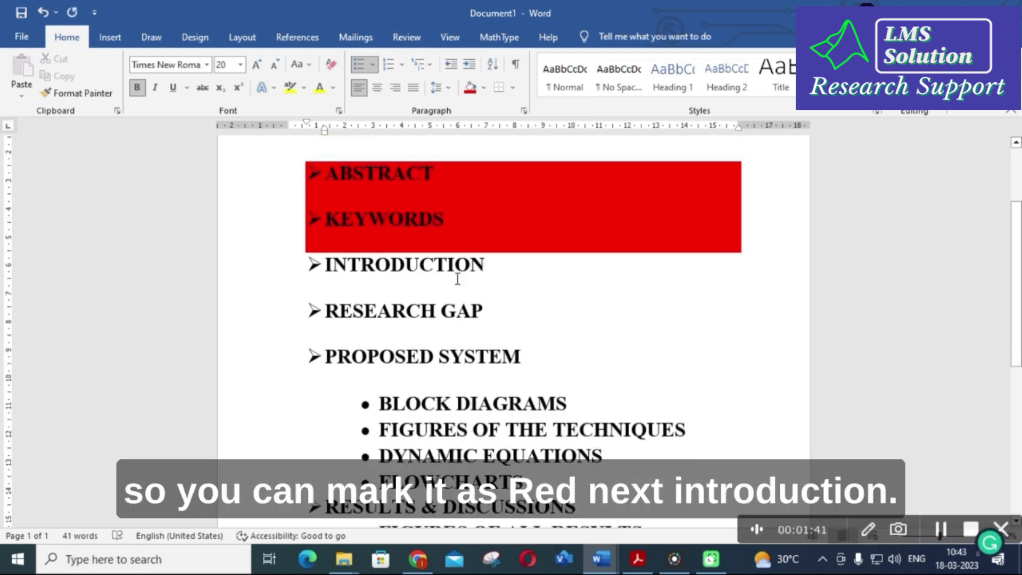
left_click_drag(325, 268, 523, 275)
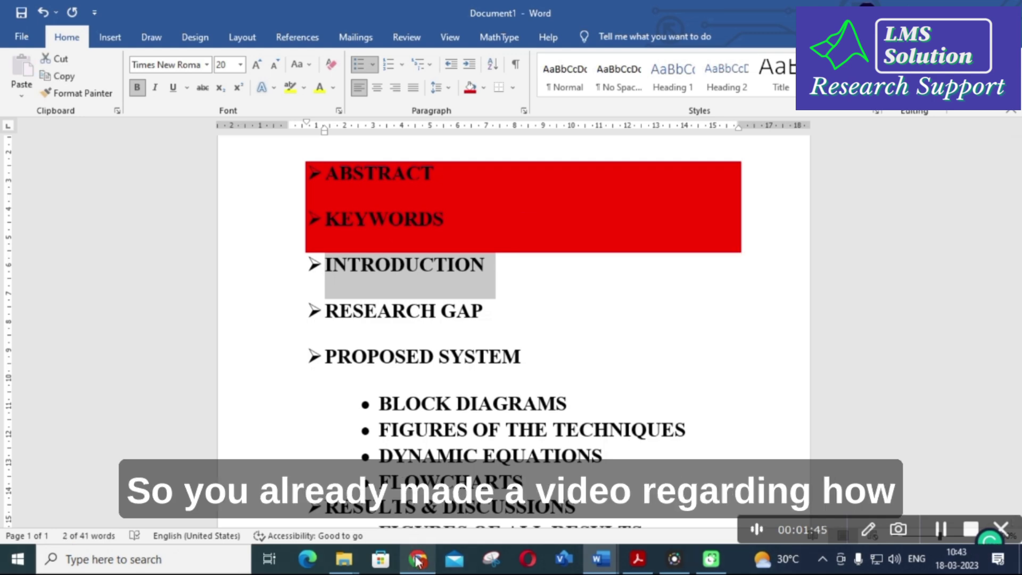
mouse_move(418, 559)
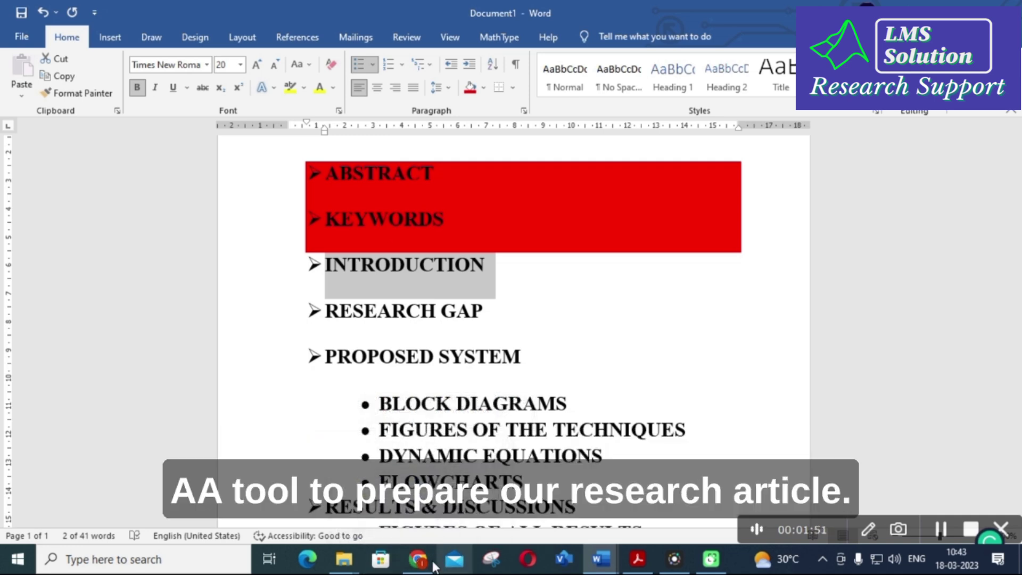
left_click(431, 561)
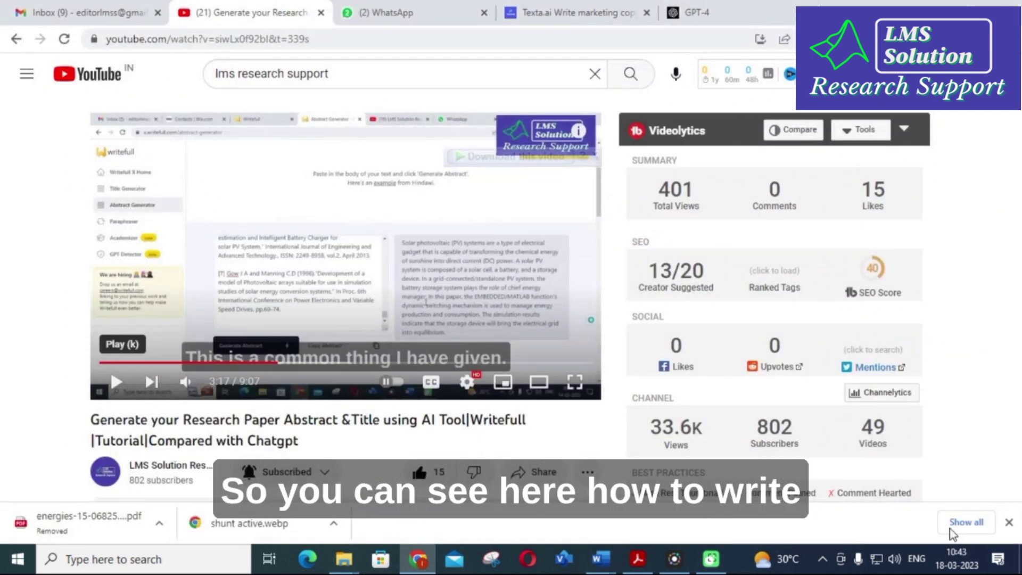
key("alt+Left")
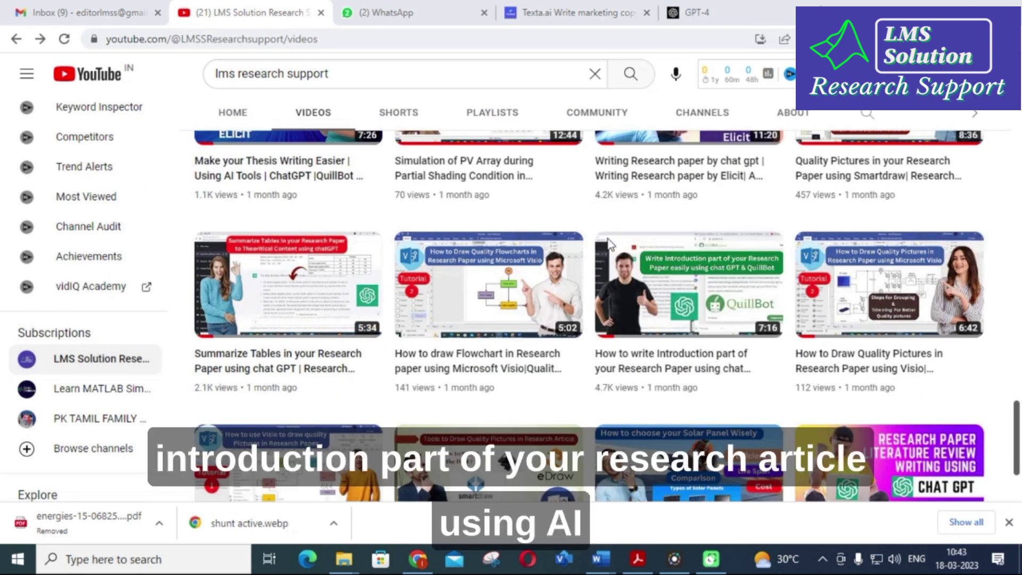
mouse_move(644, 262)
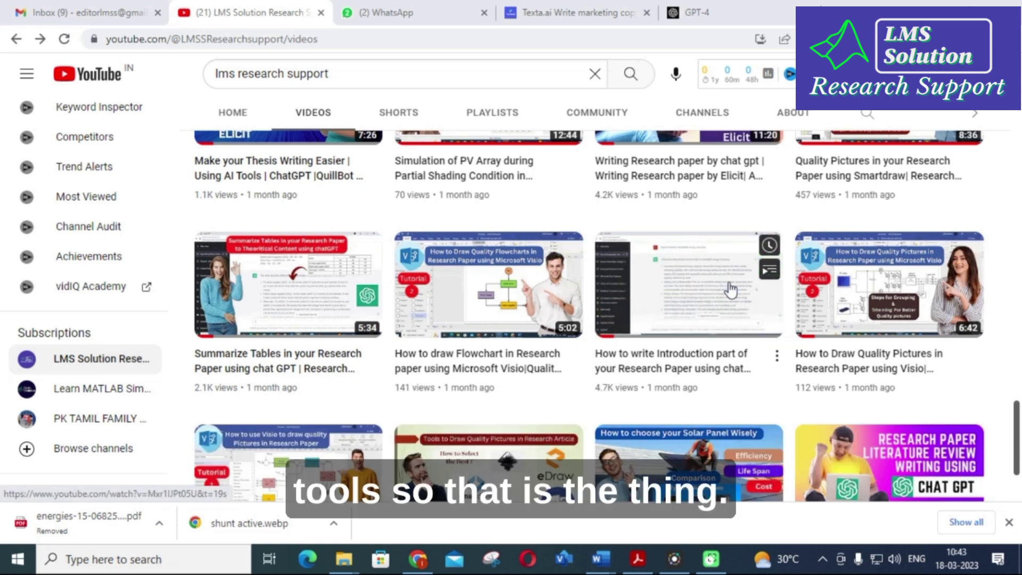
scroll(731, 290, "up", 2)
scroll(666, 279, "down", 4)
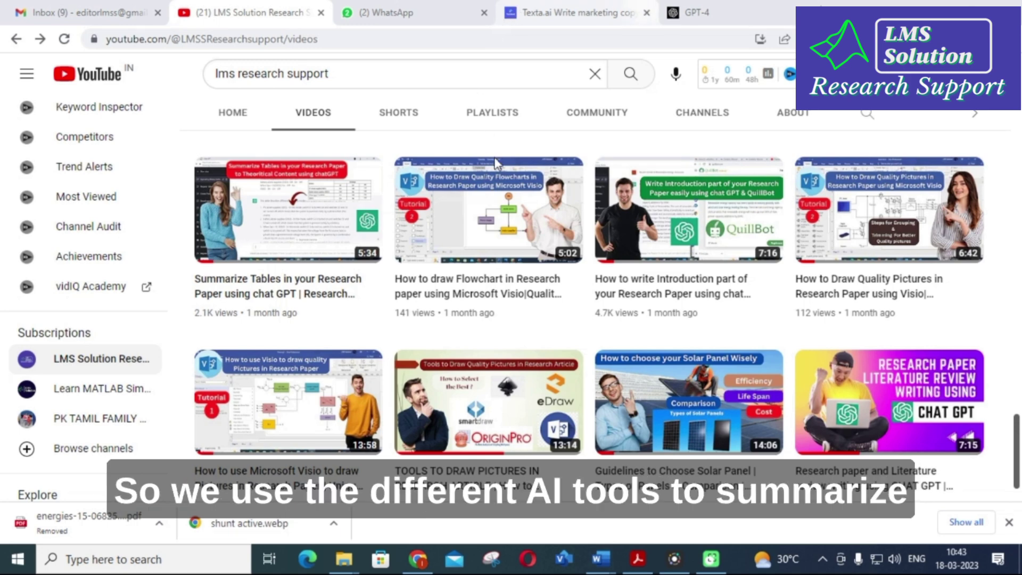
scroll(589, 8, "up", 2)
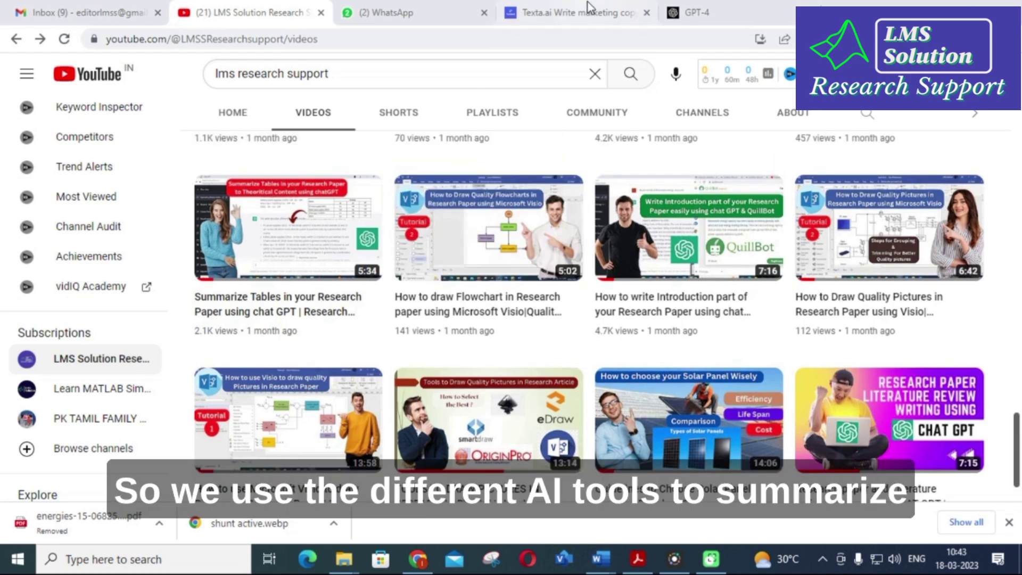
Step: Back in Word, select INTRODUCTION and RESEARCH GAP, then close the shading palette without applying a colour
left_click(607, 563)
scroll(341, 205, "down", 1)
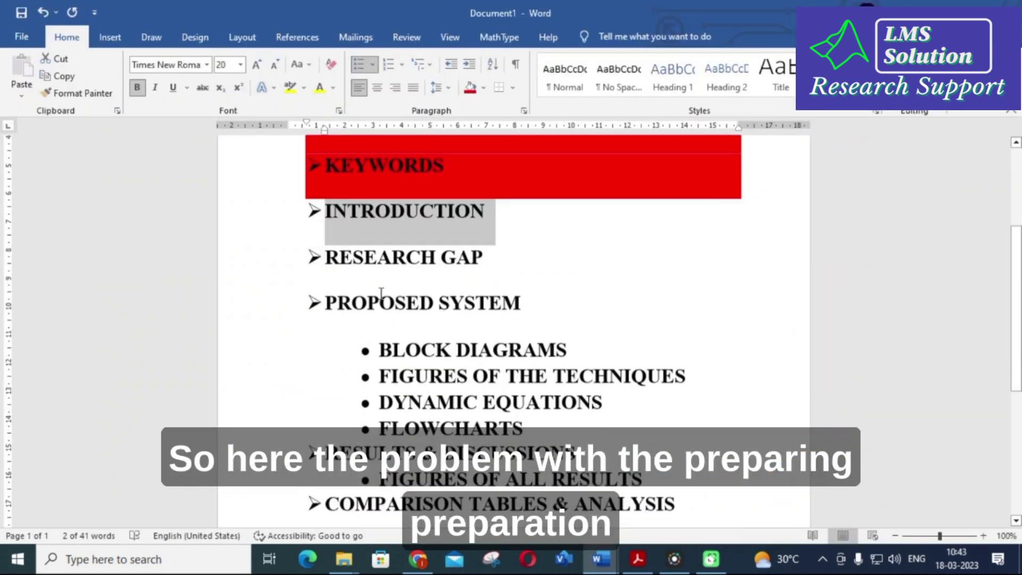
left_click(341, 205)
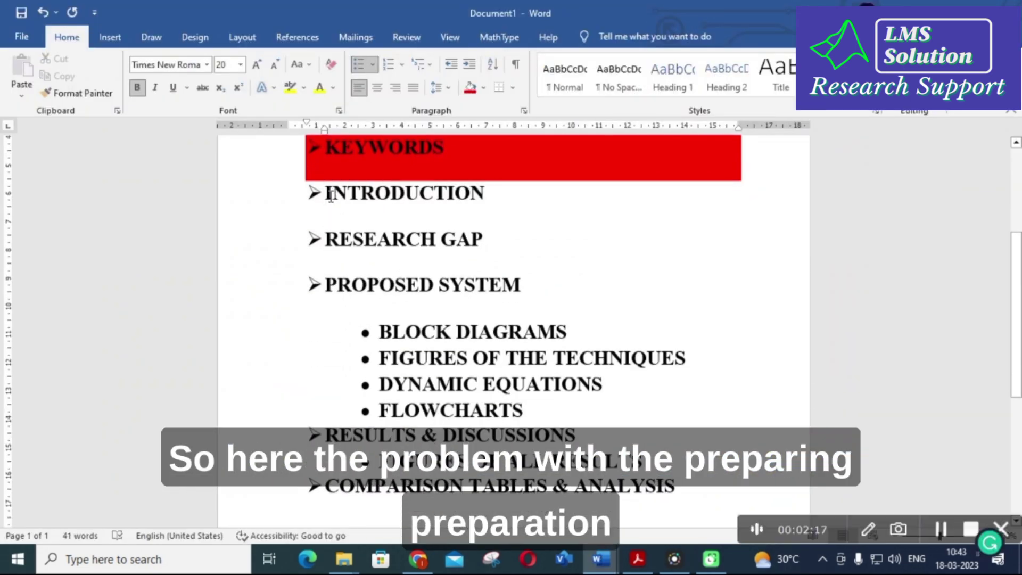
left_click_drag(326, 196, 515, 246)
left_click(483, 87)
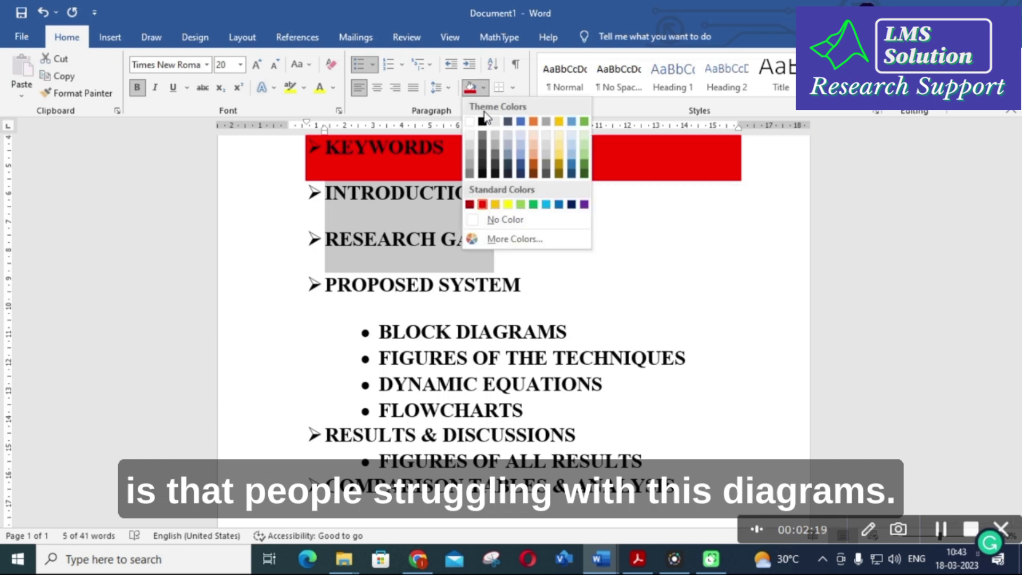
left_click(504, 219)
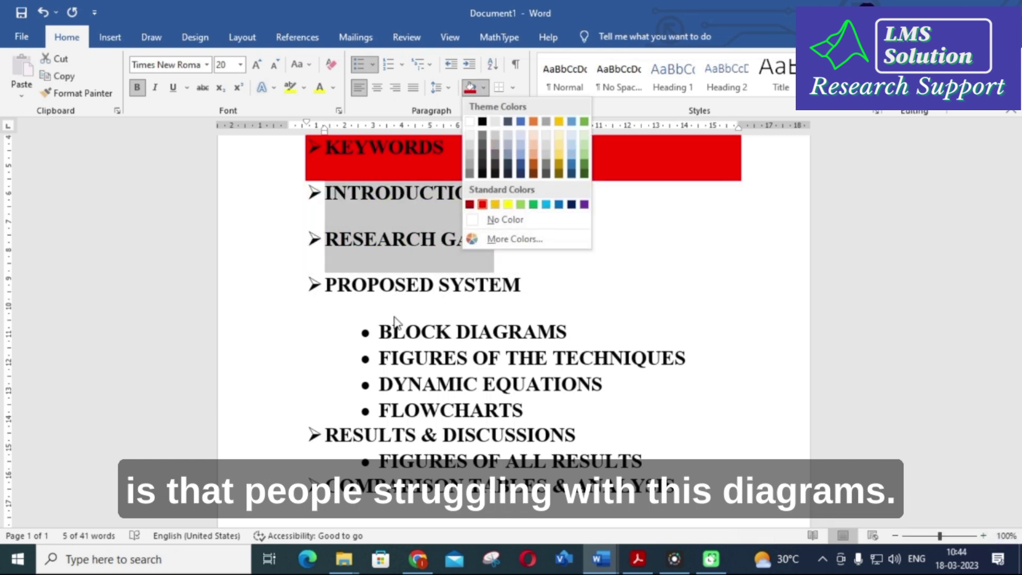
Step: Select the BLOCK DIAGRAMS bullet, then switch to the GPT-4 page in the browser
left_click_drag(515, 301, 591, 331)
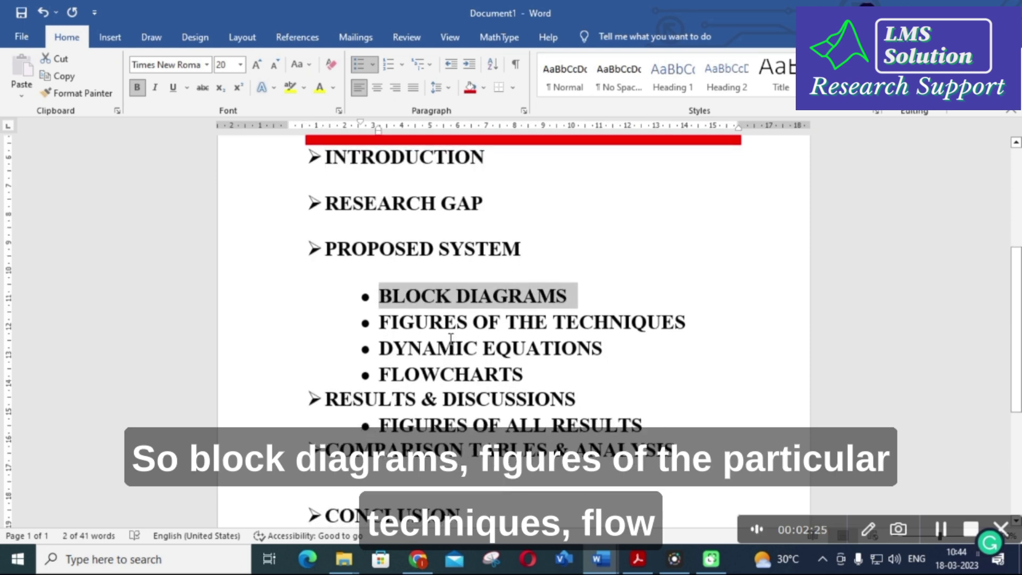
scroll(453, 336, "down", 1)
scroll(453, 334, "down", 1)
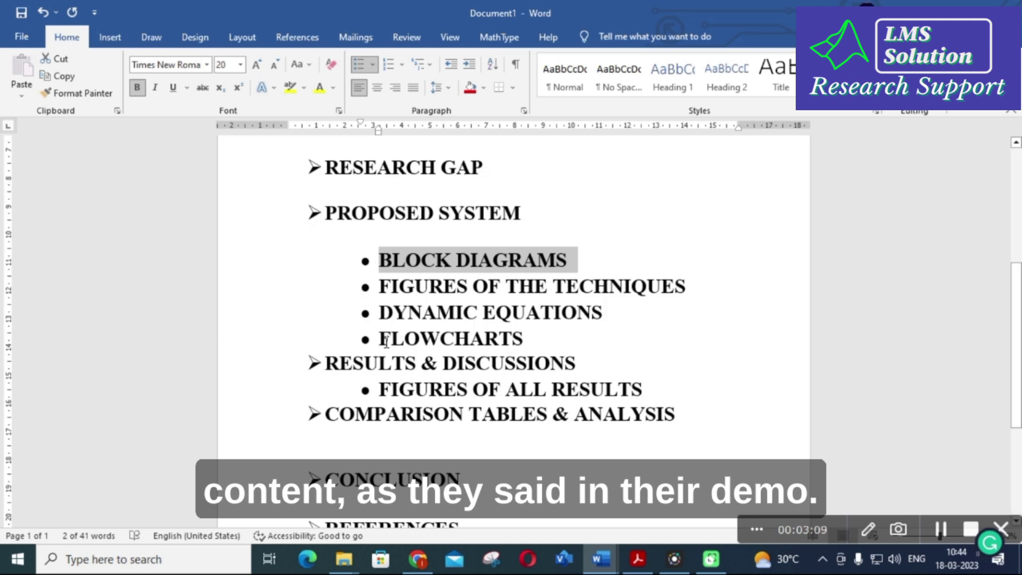
left_click(418, 559)
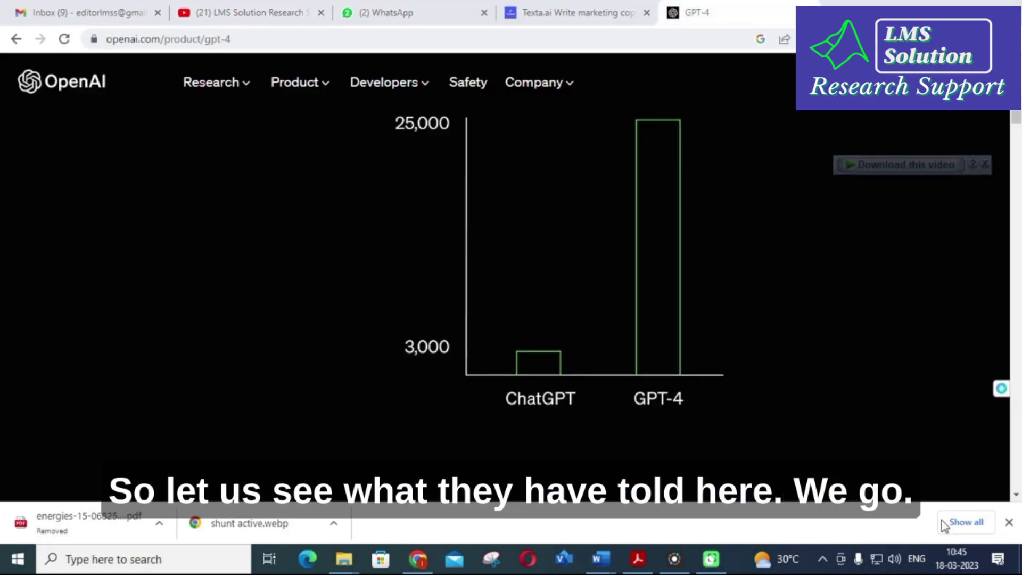
left_click(210, 446)
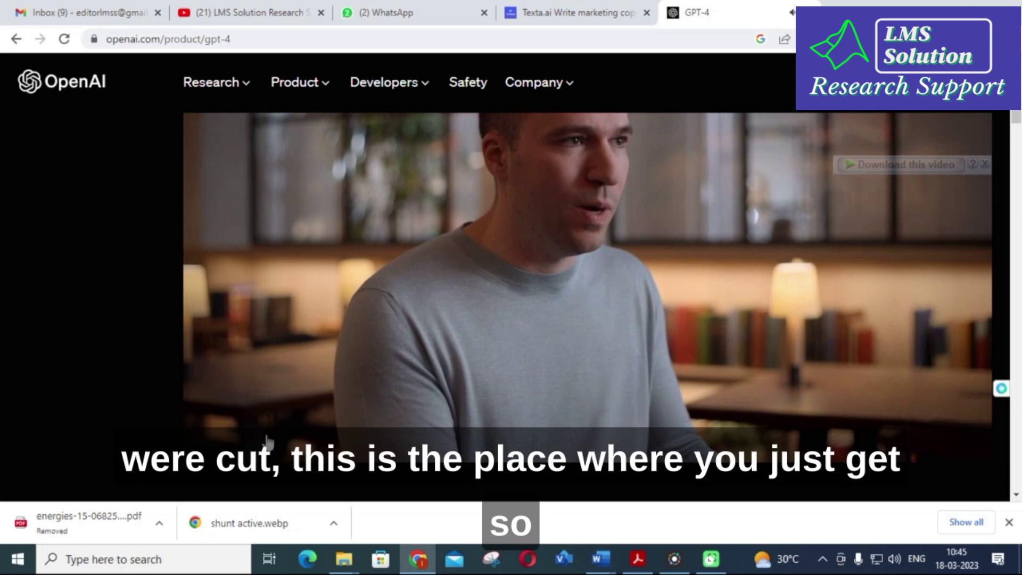
left_click(208, 449)
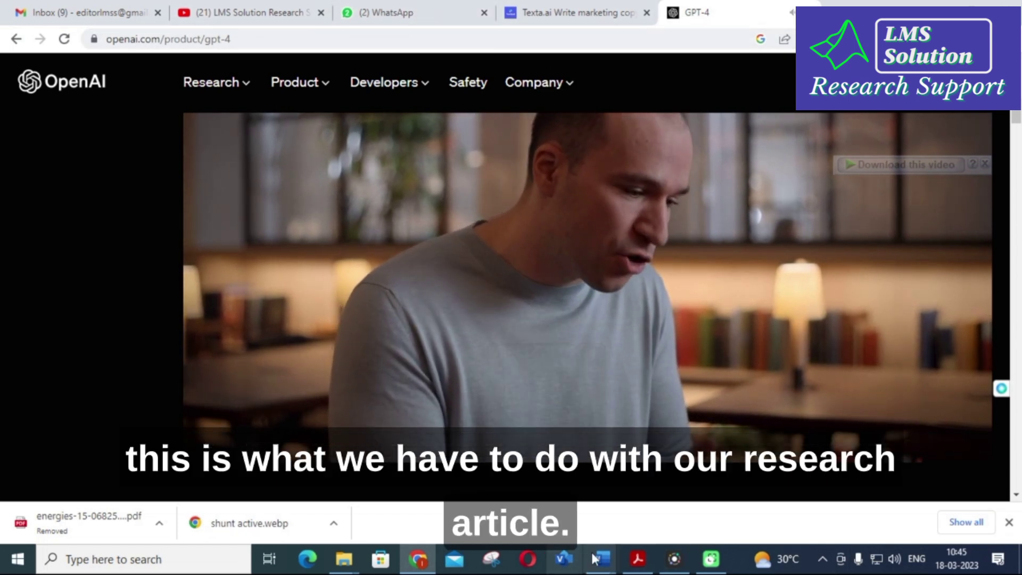
mouse_move(601, 559)
left_click(762, 514)
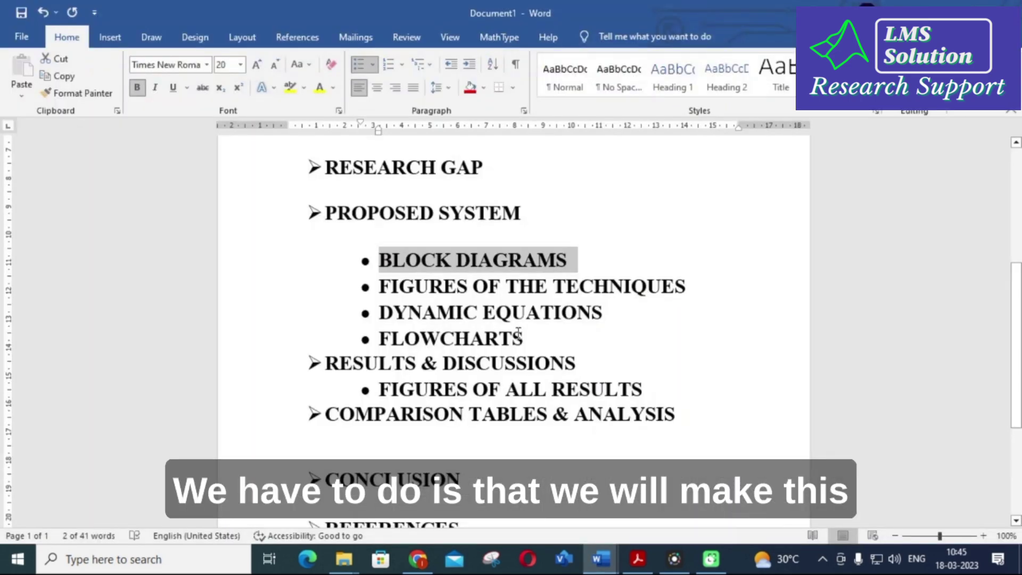
Step: Deselect the BLOCK DIAGRAMS item and scroll up and down through the outline
scroll(385, 223, "down", 1)
left_click(391, 225)
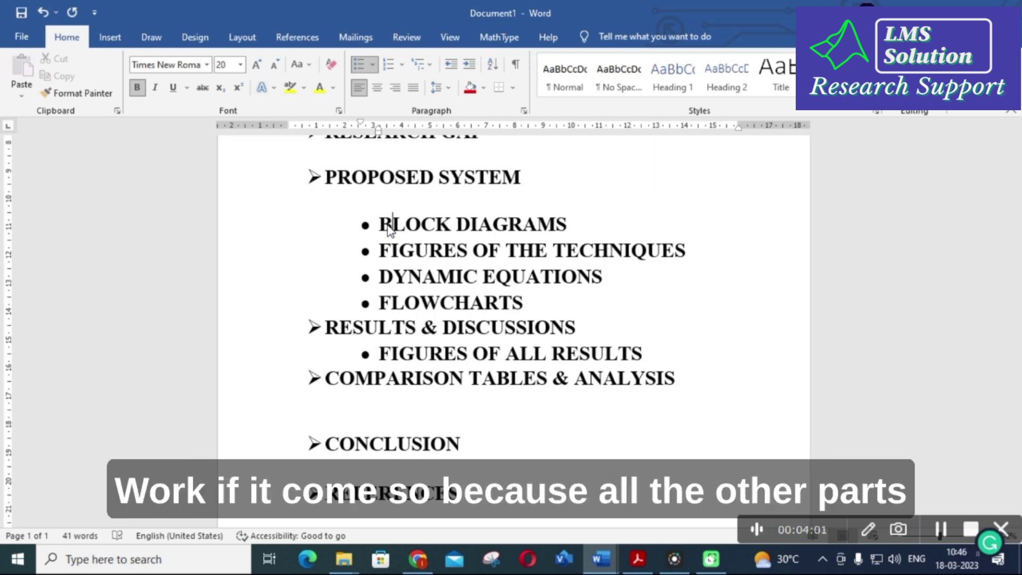
scroll(371, 294, "up", 1)
scroll(372, 297, "down", 1)
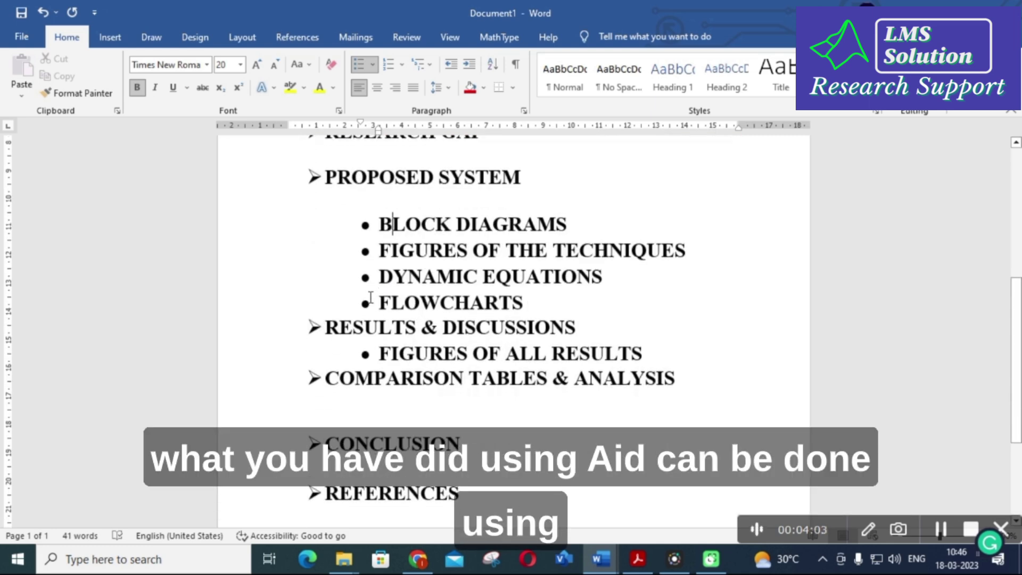
scroll(371, 297, "up", 1)
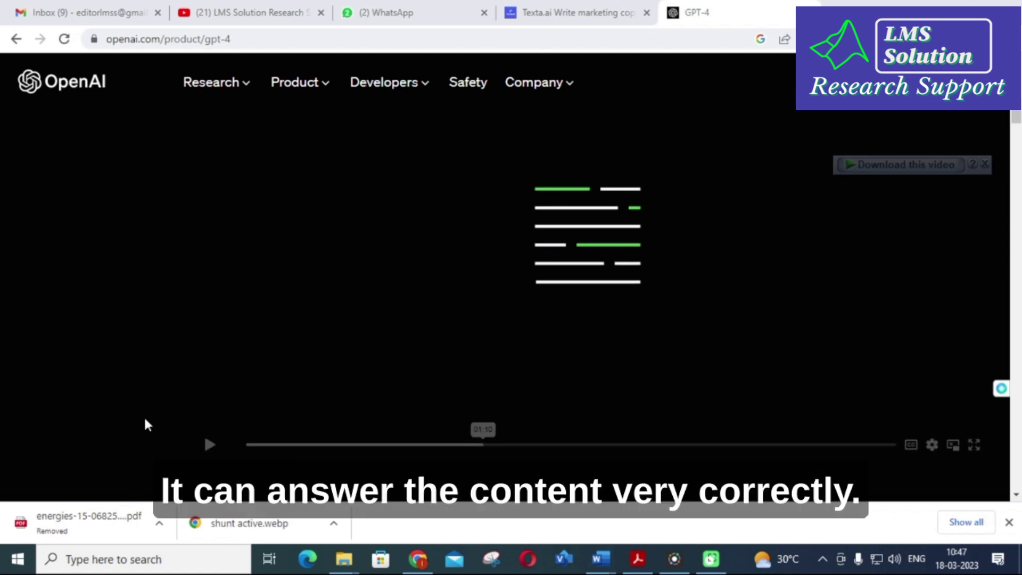
Step: Resume playing the GPT-4 demo video
left_click(212, 445)
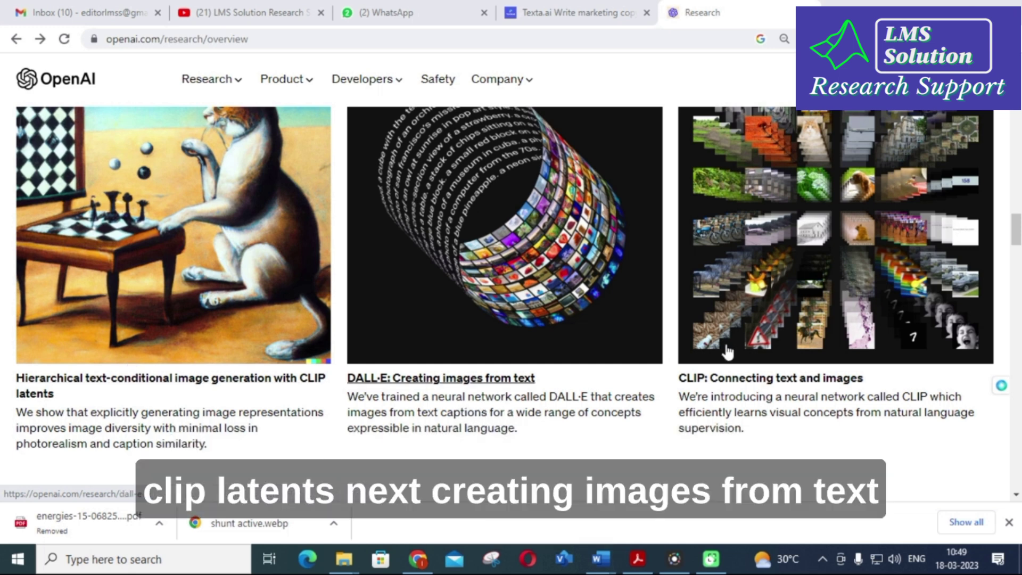
Step: Scroll through the Audio and Image research sections, then return to the Word outline Document1
scroll(647, 359, "down", 8)
scroll(297, 326, "up", 5)
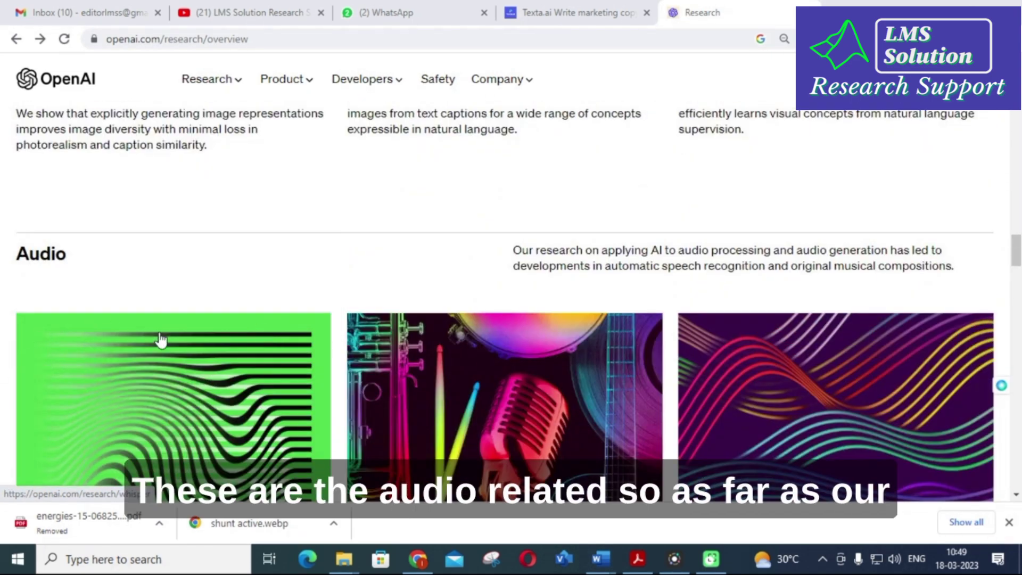
scroll(155, 341, "up", 7)
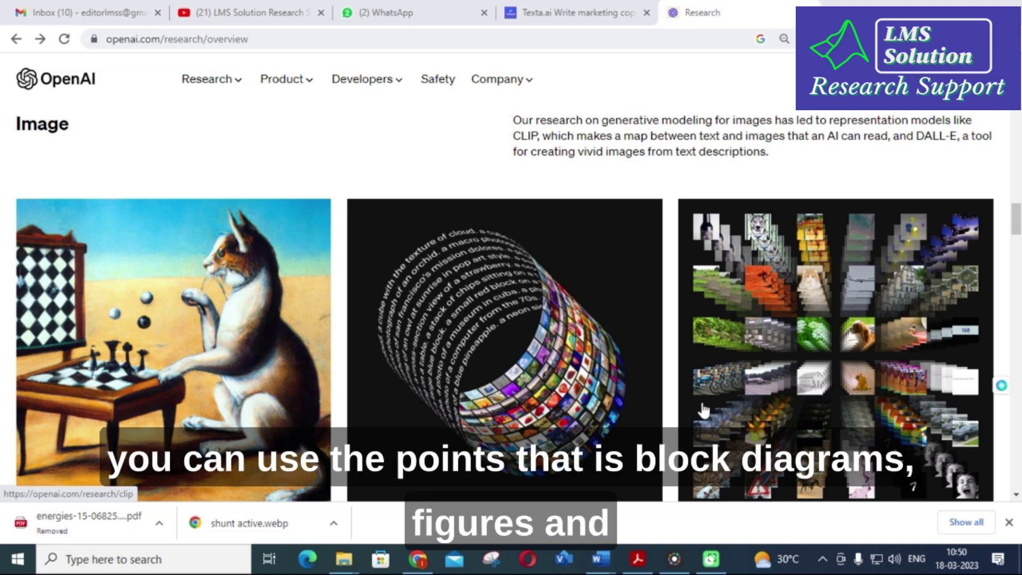
mouse_move(601, 559)
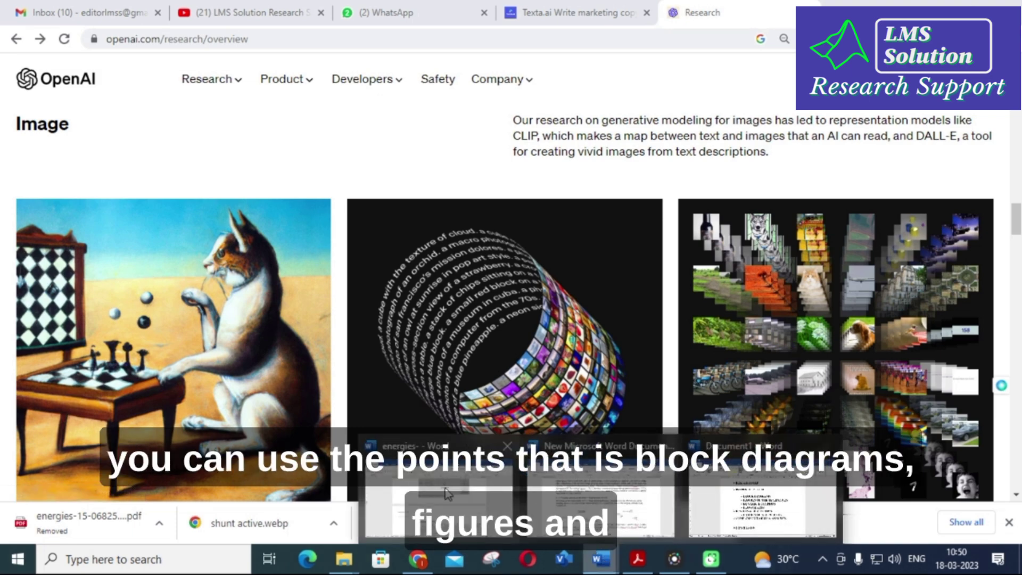
left_click(756, 498)
scroll(398, 301, "up", 2)
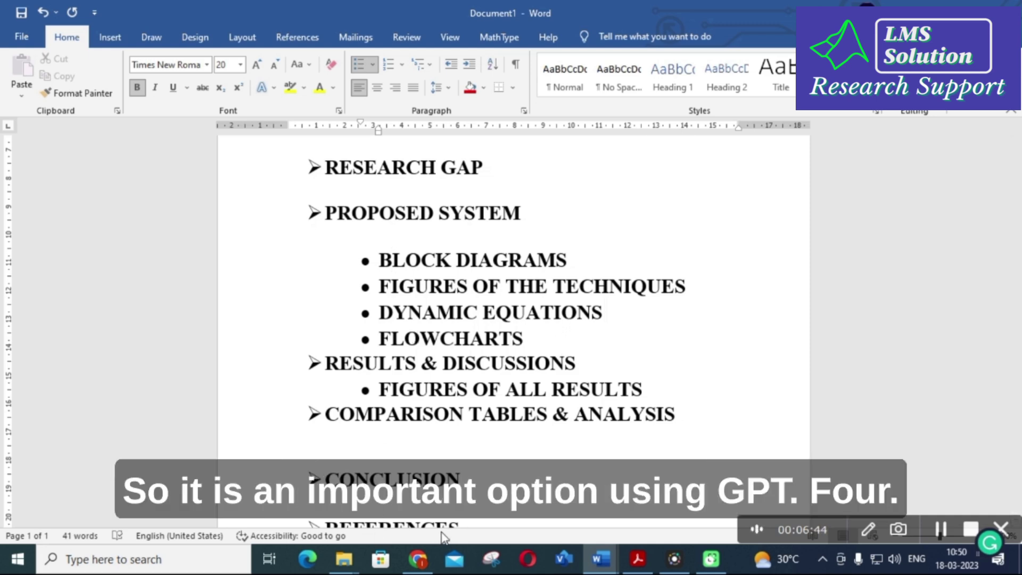
left_click(417, 567)
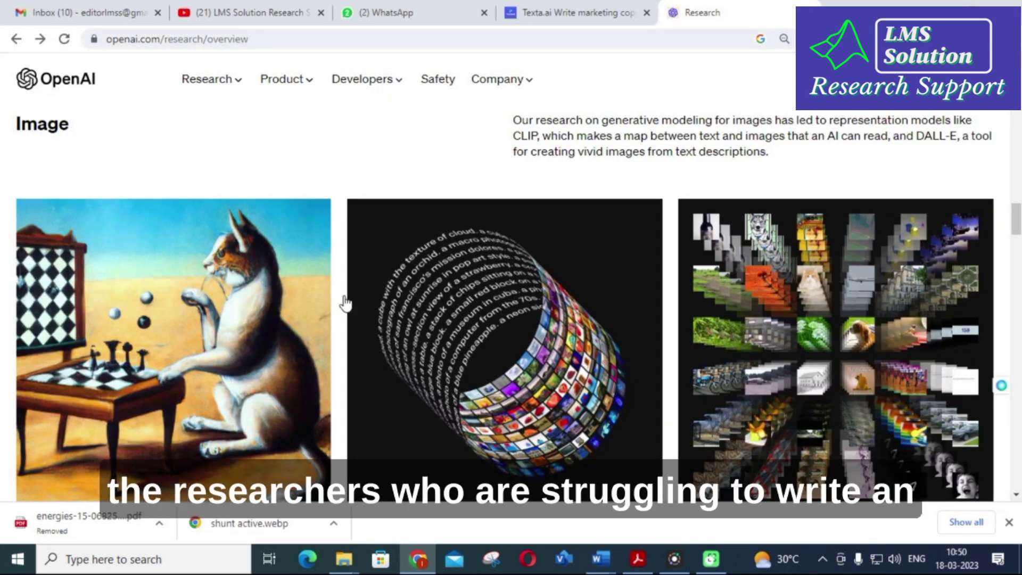
mouse_move(603, 565)
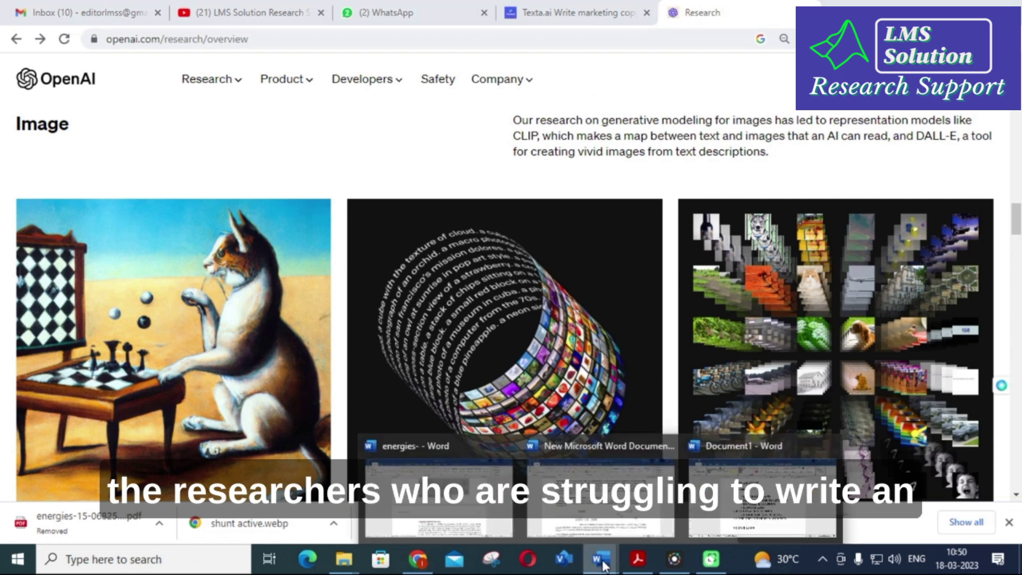
left_click(767, 479)
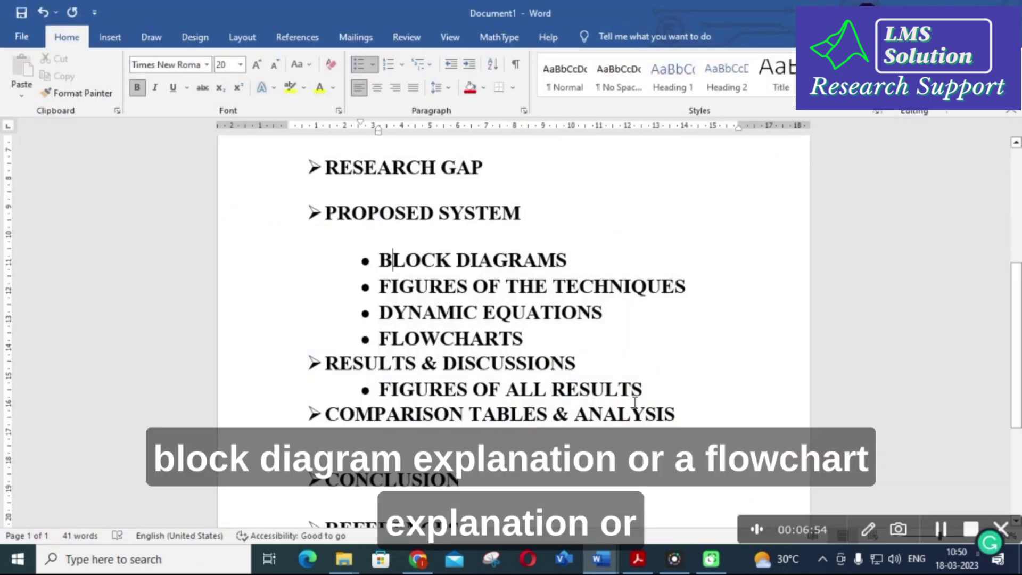